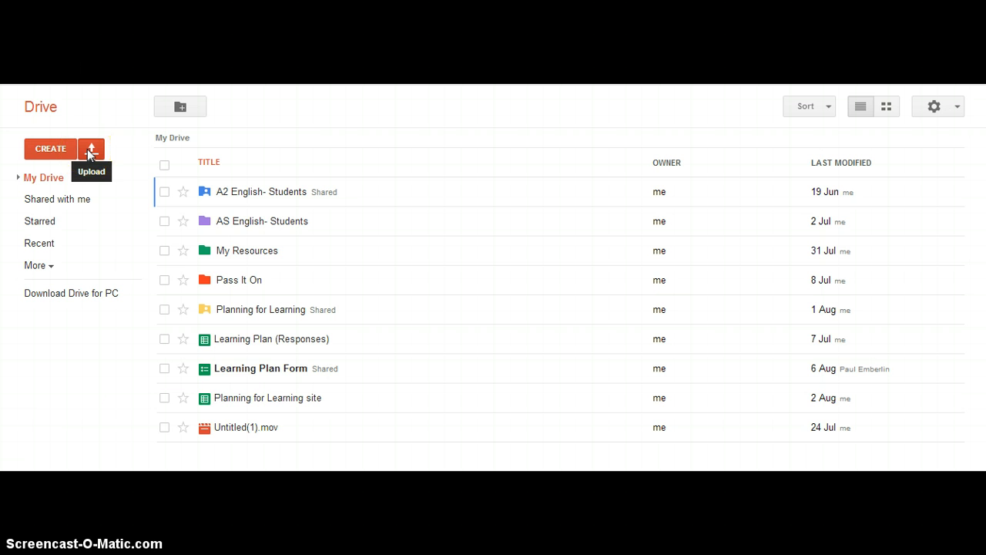
Try to upload the Google Plus Guide Word document from the computer's desktop to My Drive
click(90, 151)
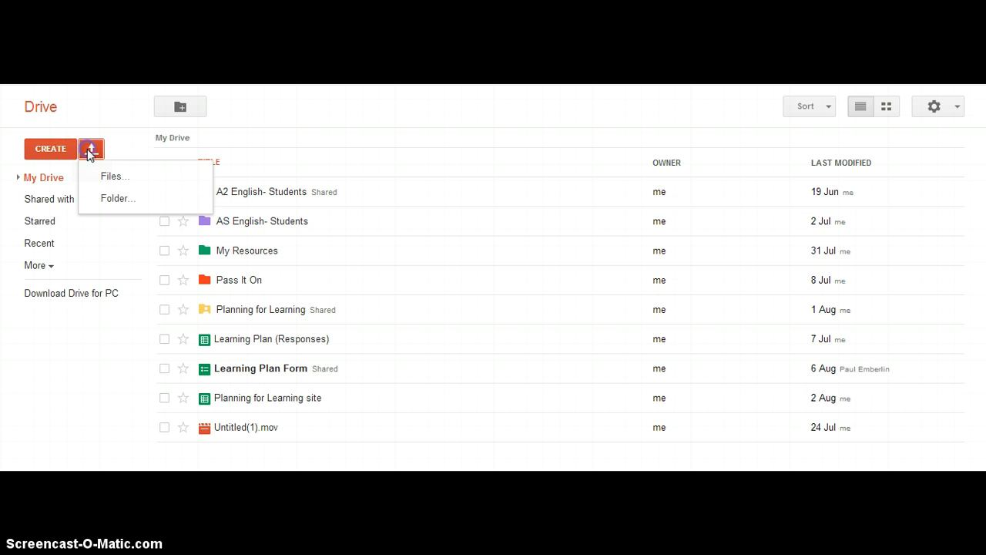
click(114, 174)
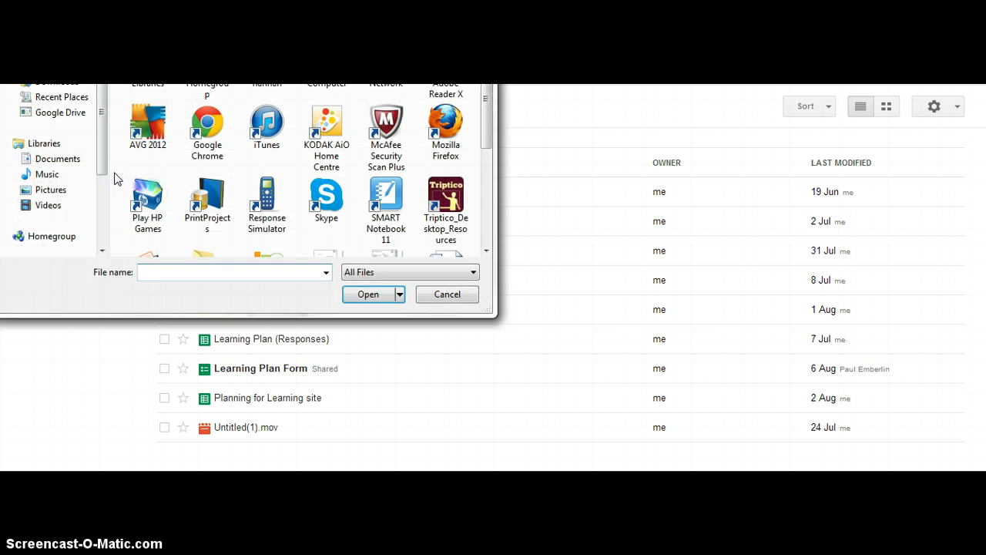
mouse_move(487, 98)
mouse_down()
mouse_move(487, 202)
mouse_move(487, 100)
mouse_up()
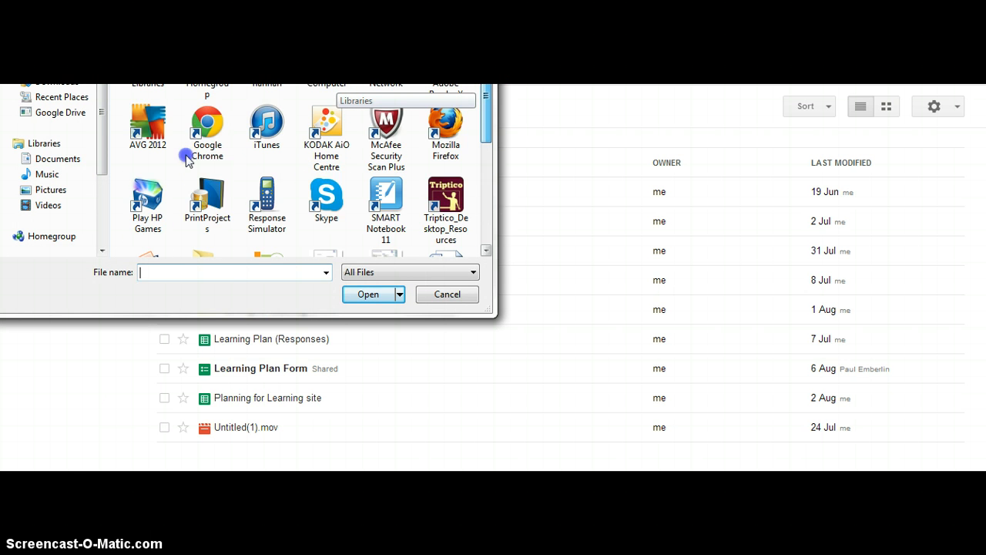
drag(176, 172, 484, 218)
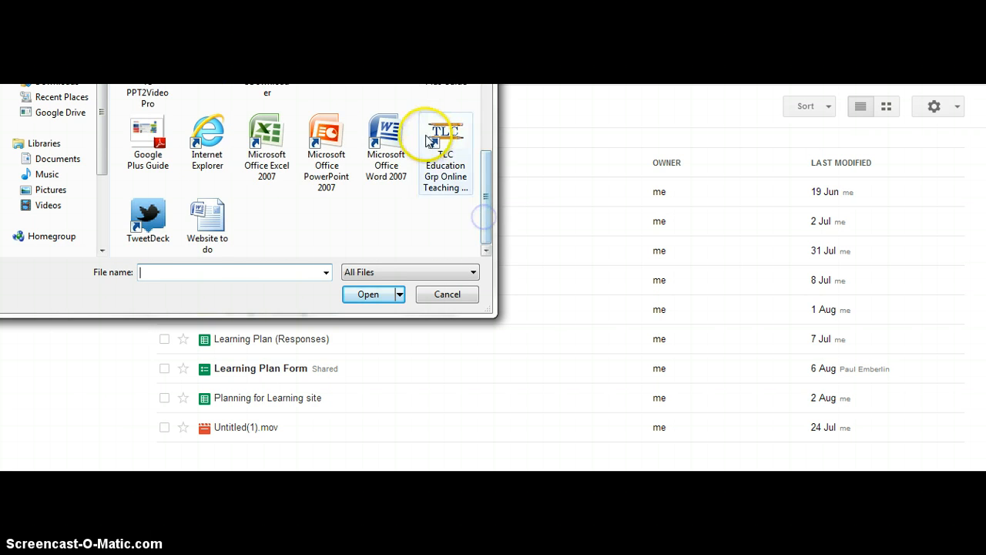
click(441, 86)
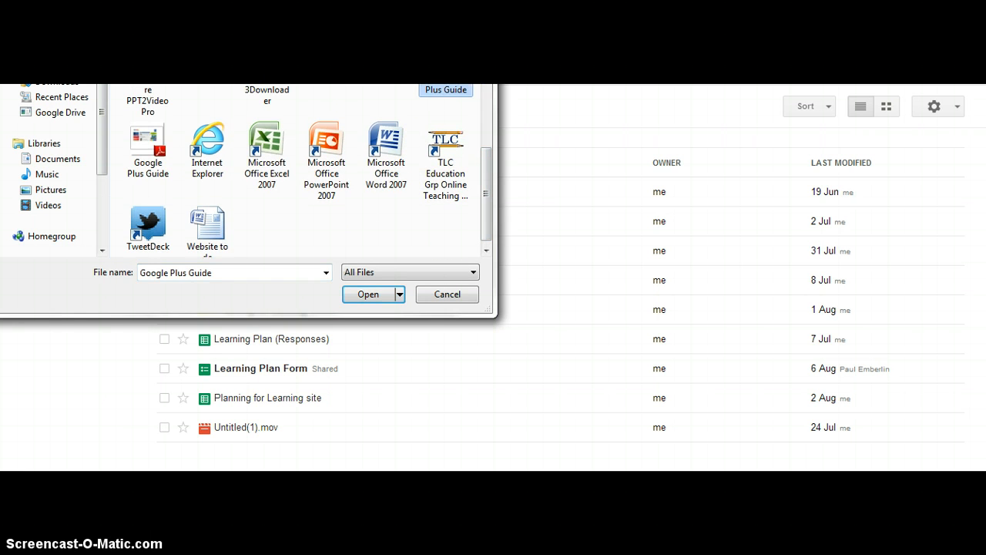
click(366, 296)
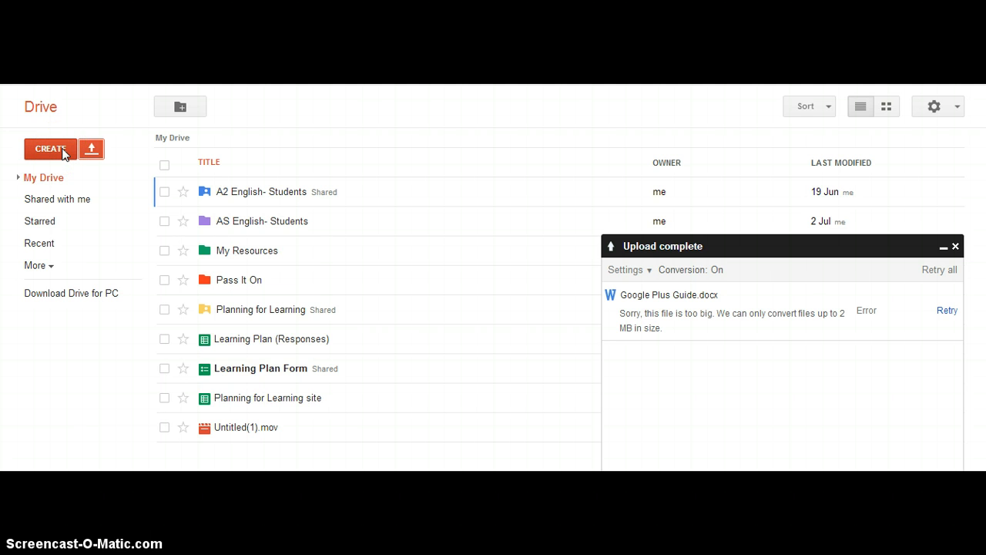
Create a new blank text document in My Drive
click(51, 149)
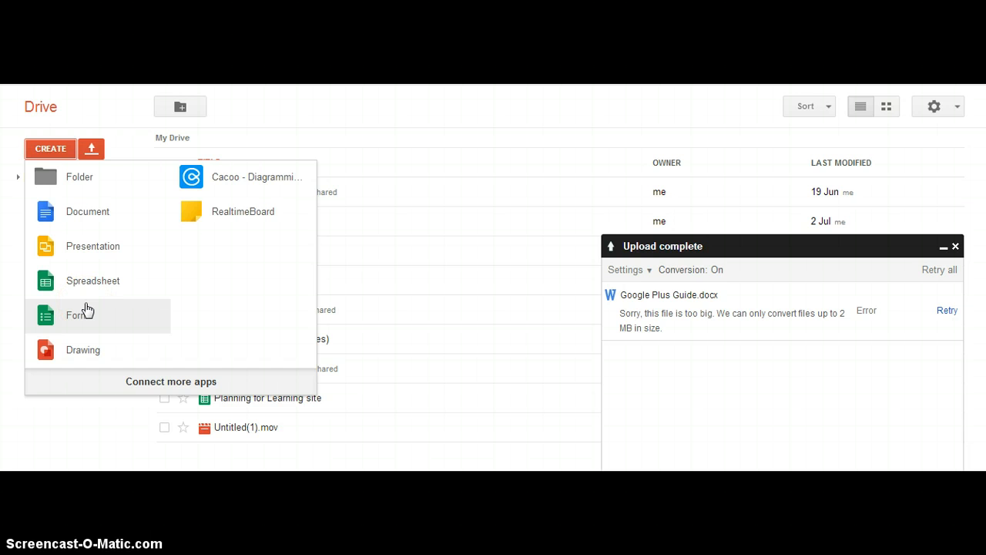
click(103, 216)
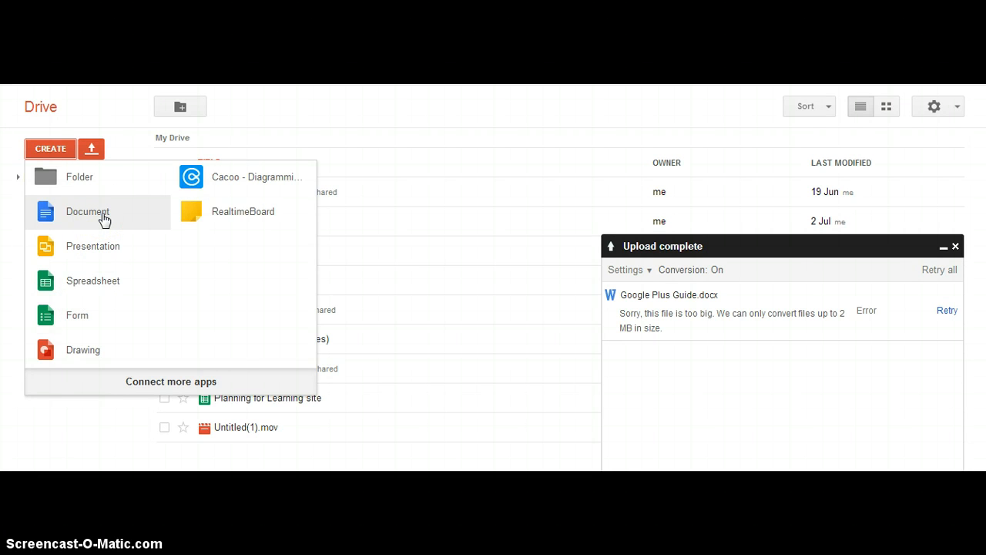
click(102, 214)
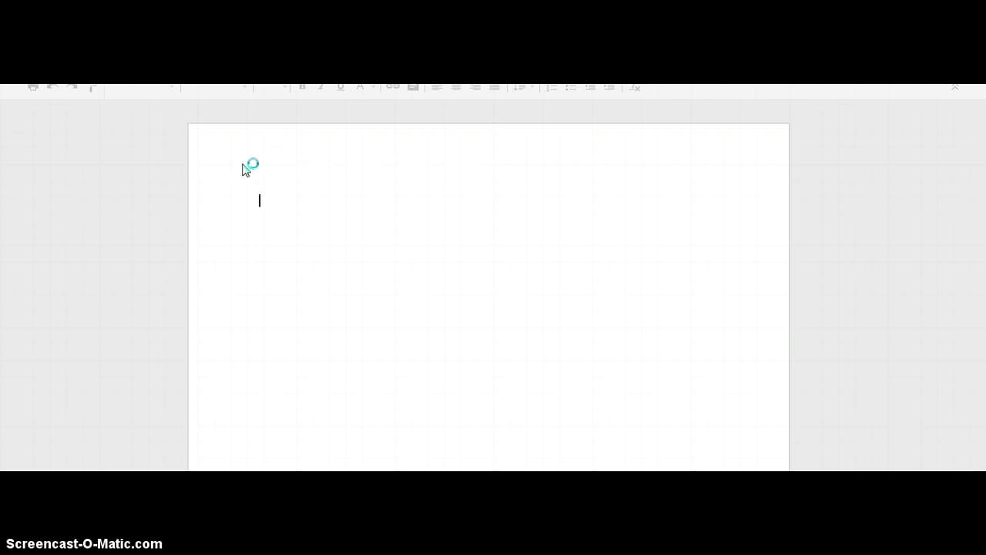
click(249, 154)
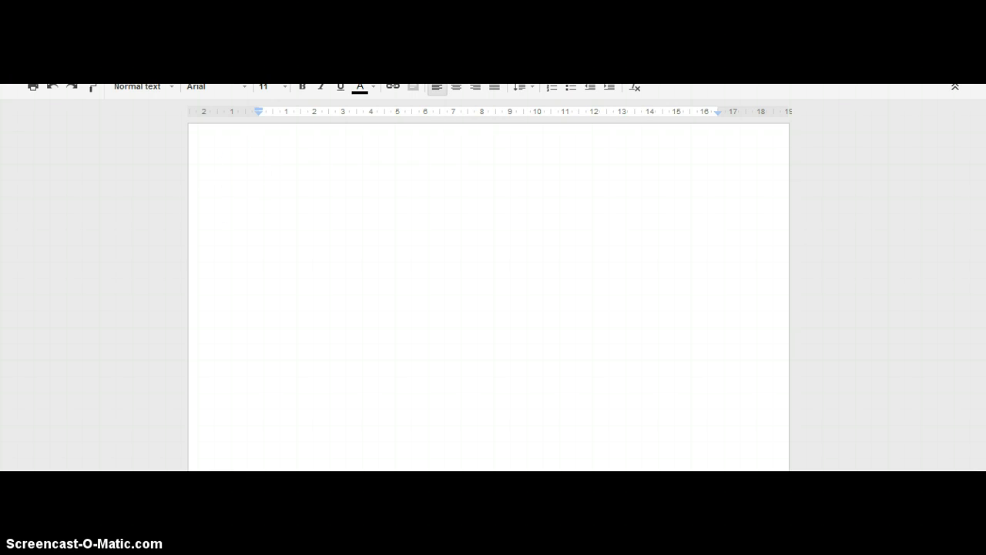
click(405, 102)
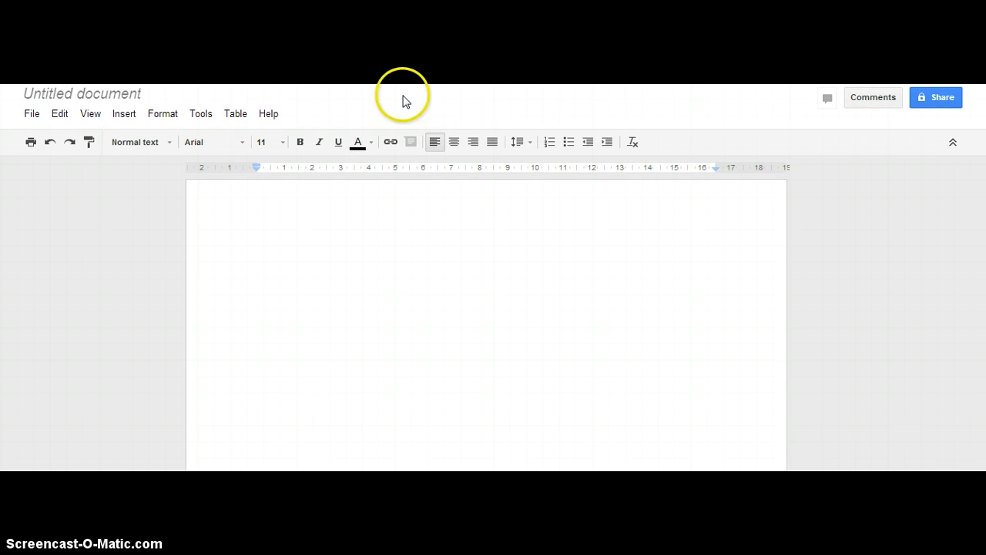
Rename the untitled document as "New Document"
click(126, 101)
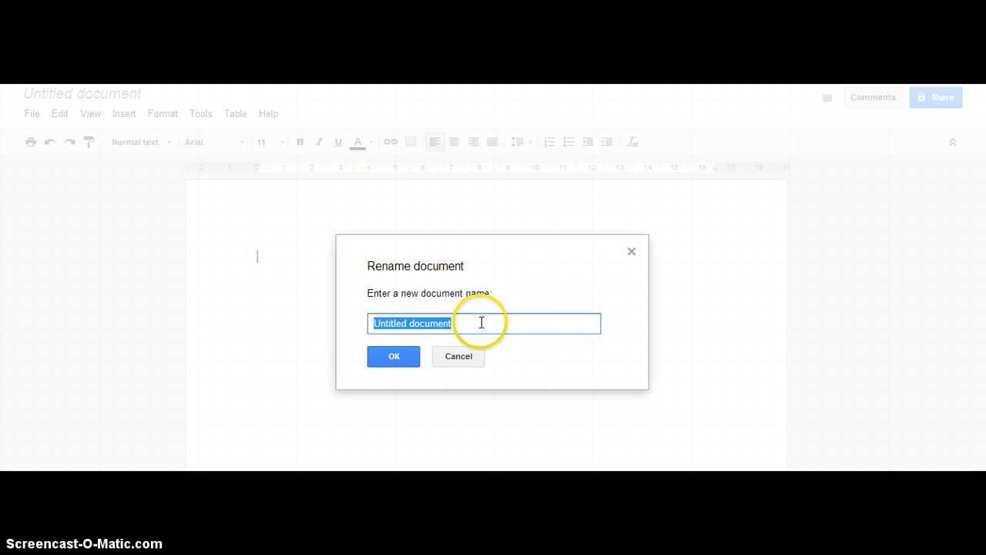
text(New Docu)
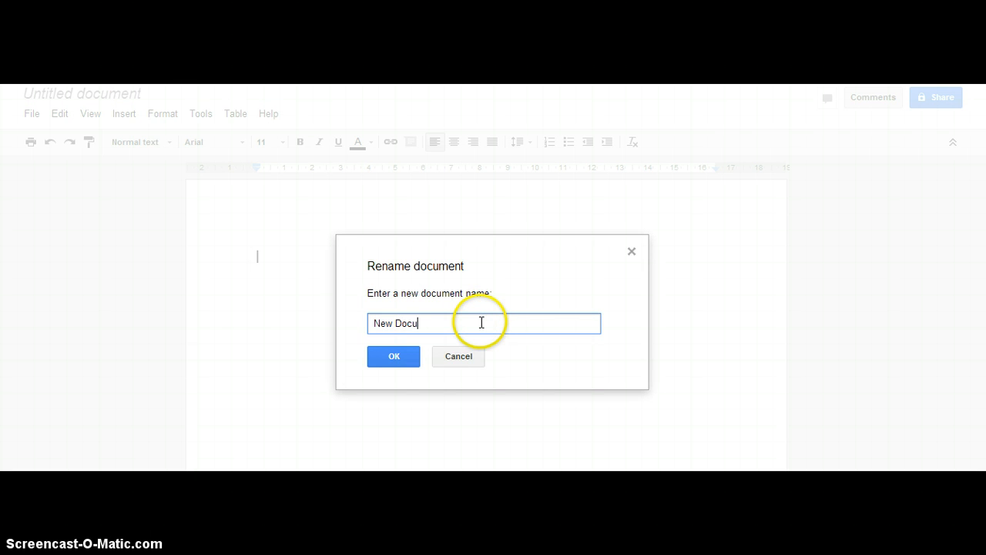
text(ment)
click(395, 360)
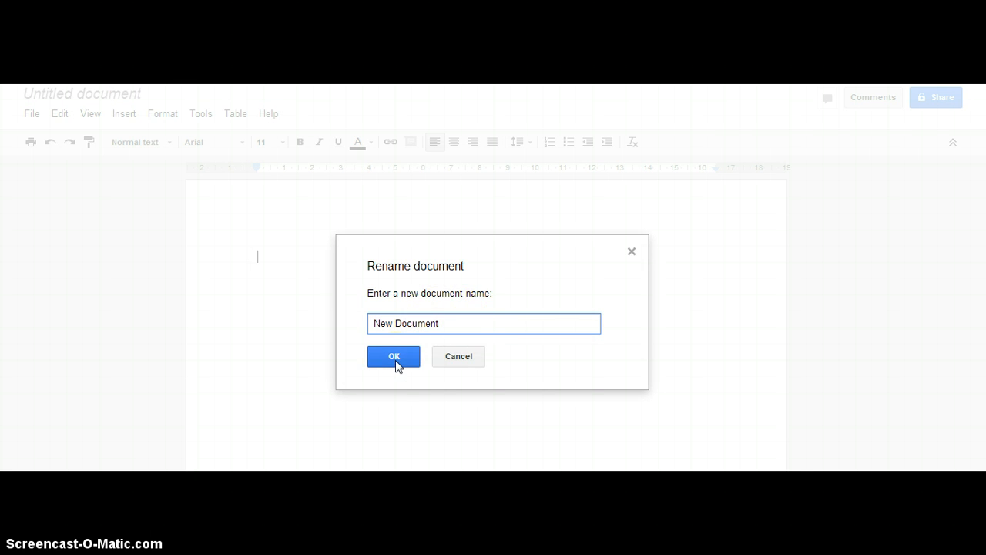
click(396, 360)
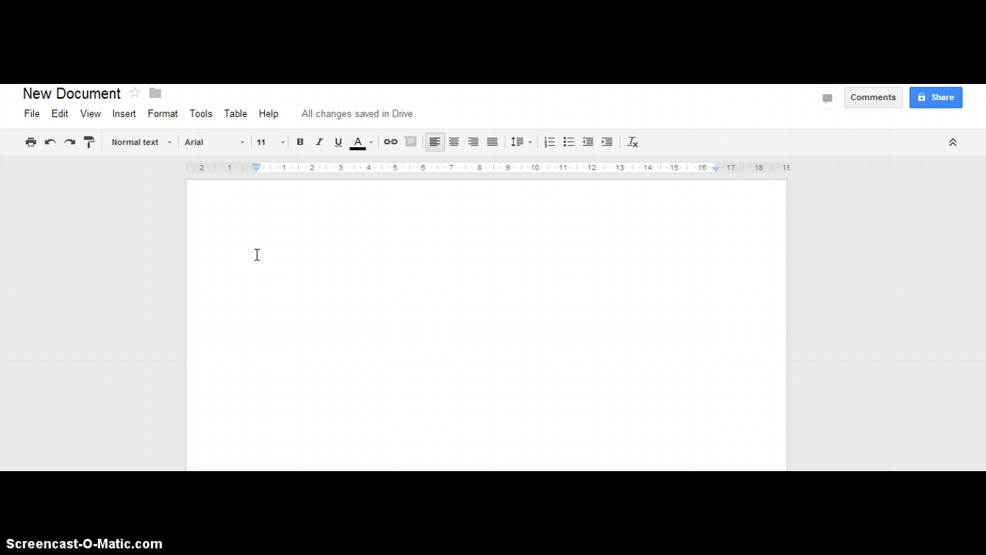
Look through the available fonts and font sizes for the document's text
click(238, 243)
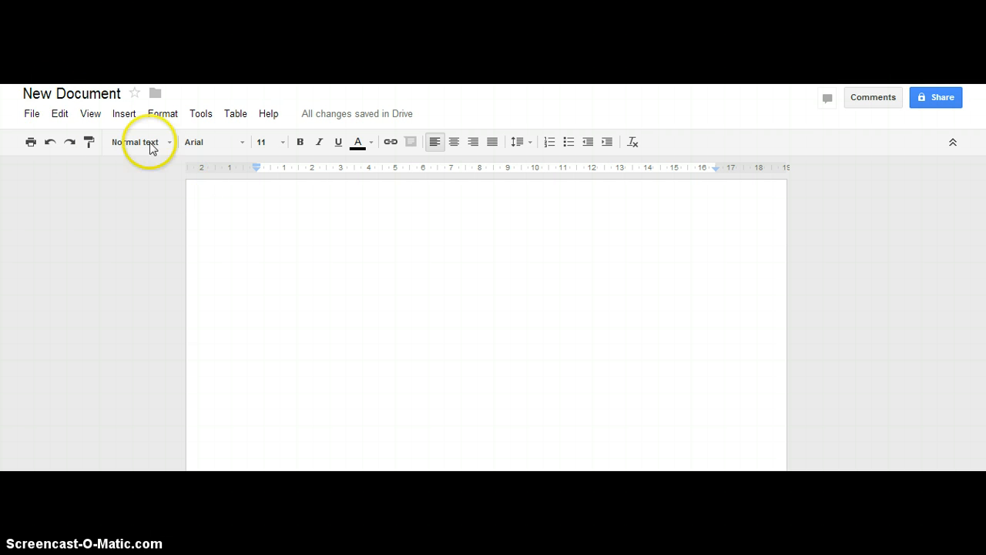
click(231, 142)
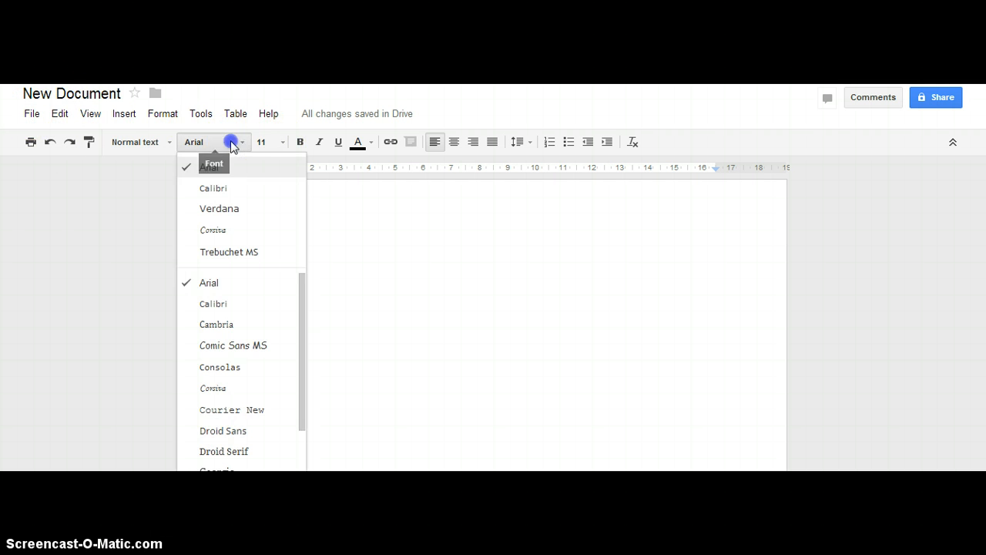
click(270, 143)
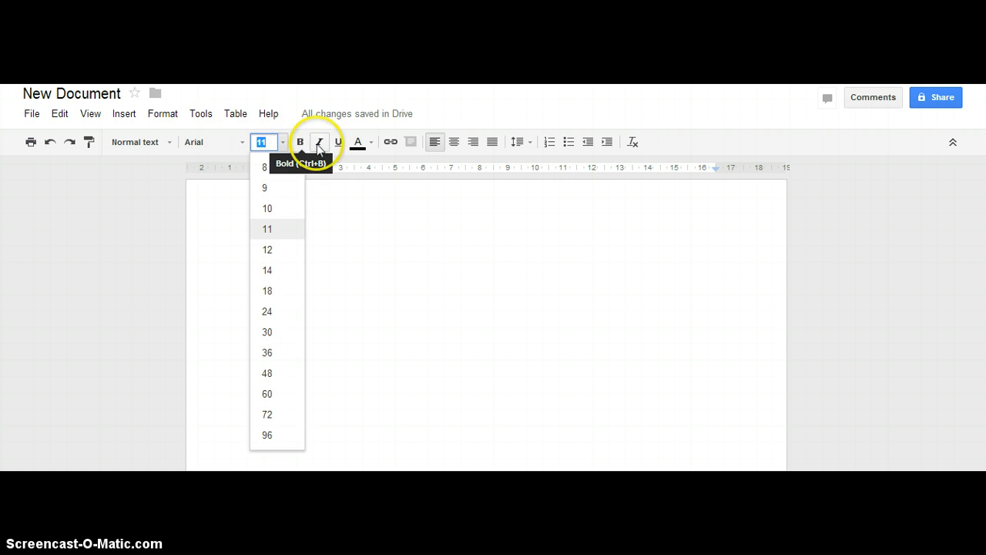
click(398, 262)
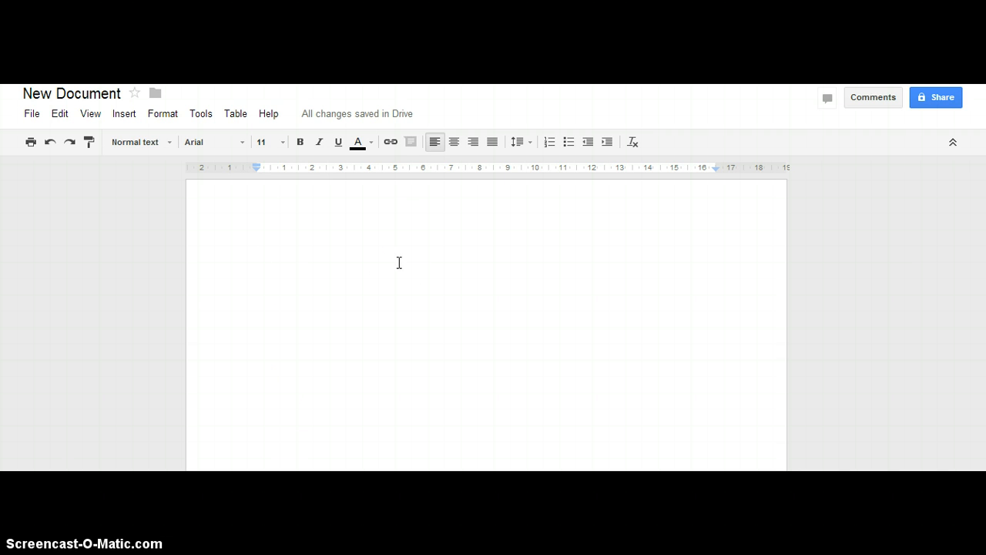
click(375, 265)
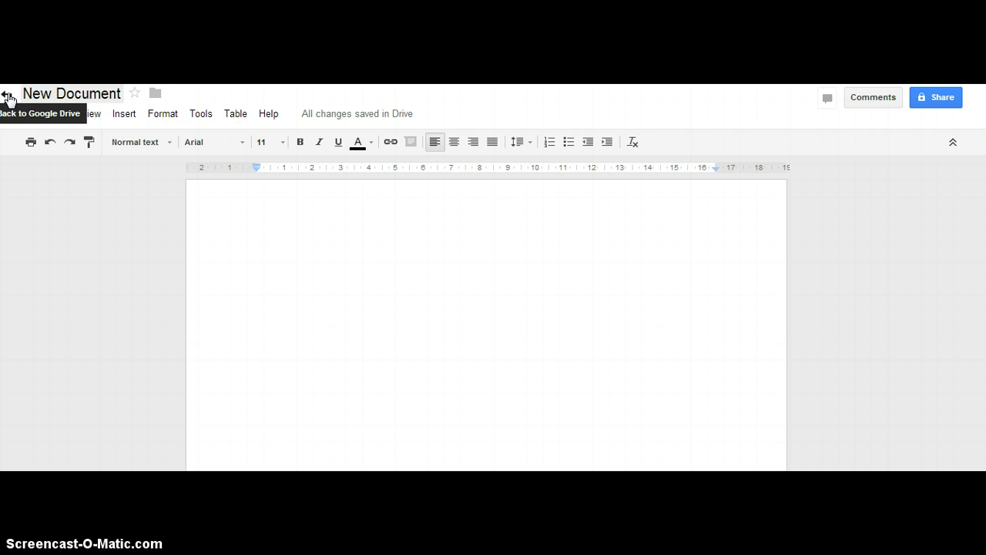
Return to the Drive file list and reopen "New Document" from there
click(8, 96)
click(349, 205)
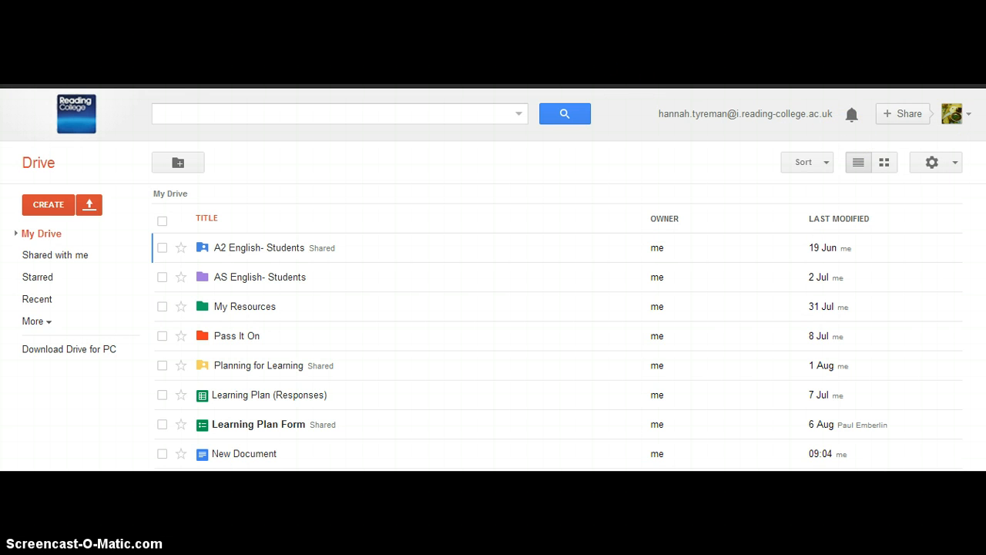
scroll(262, 347, down, 2)
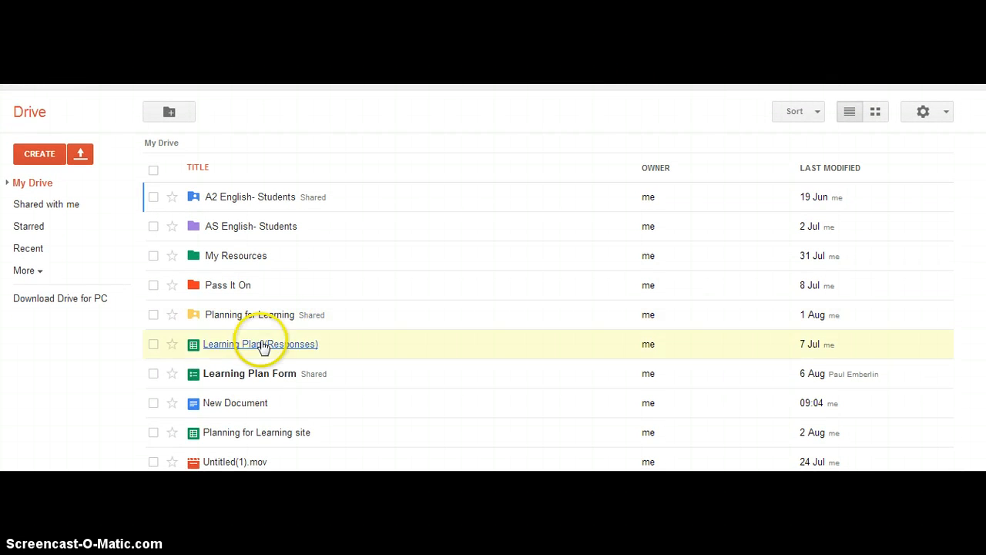
click(245, 403)
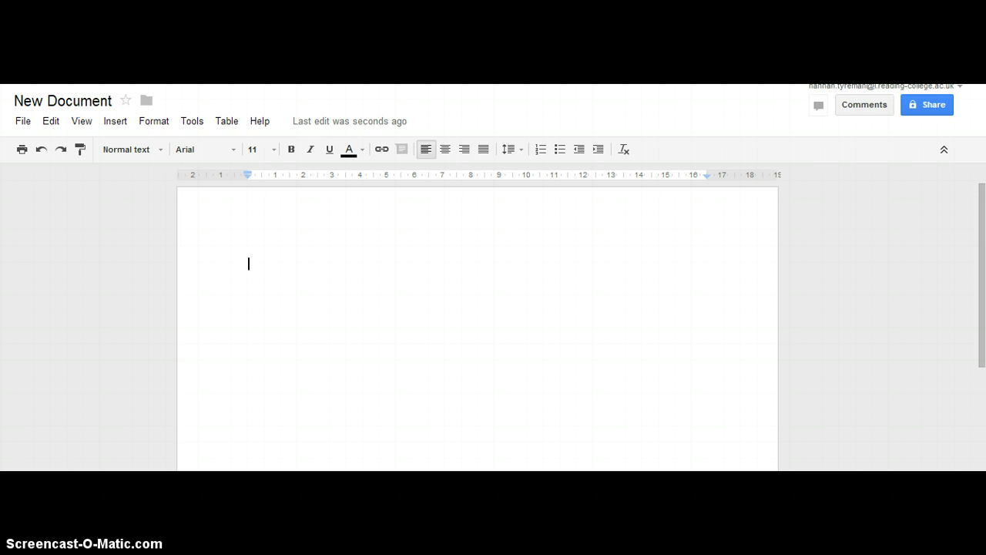
Open the sharing settings of "New Document" and reposition the dialog so the invite section is accessible
click(865, 104)
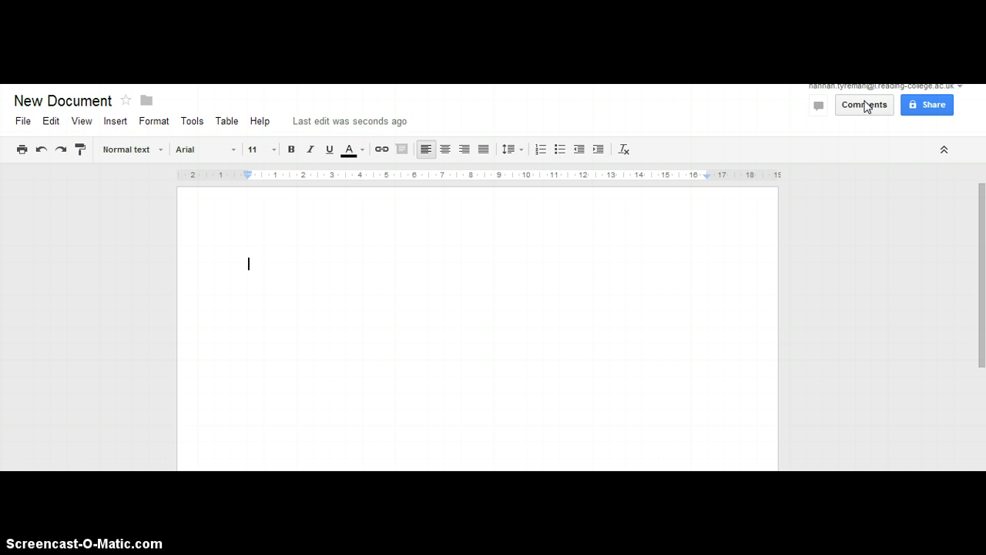
click(928, 107)
click(924, 108)
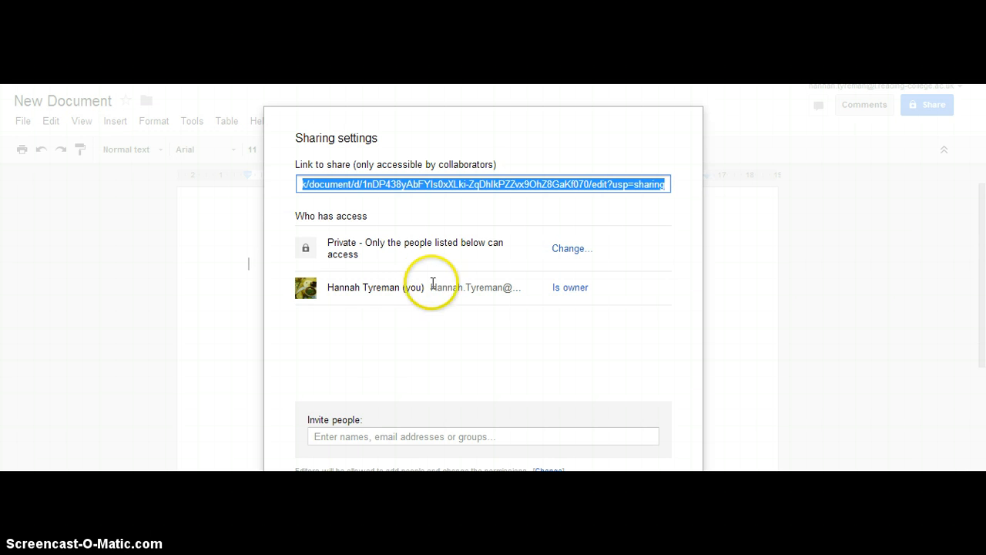
drag(490, 131, 505, 89)
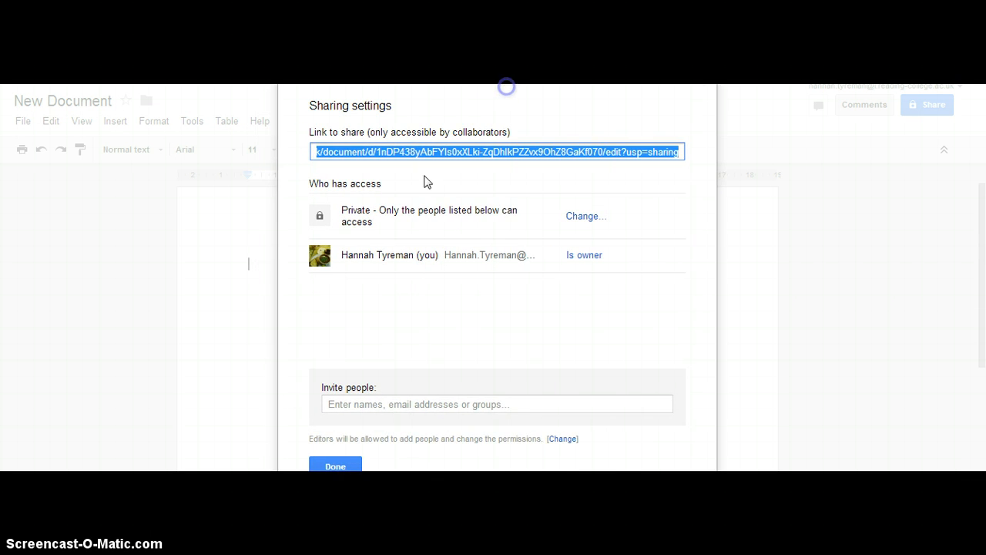
Enter a colleague's first name as the person to invite and pick their college account from the suggestions
click(378, 402)
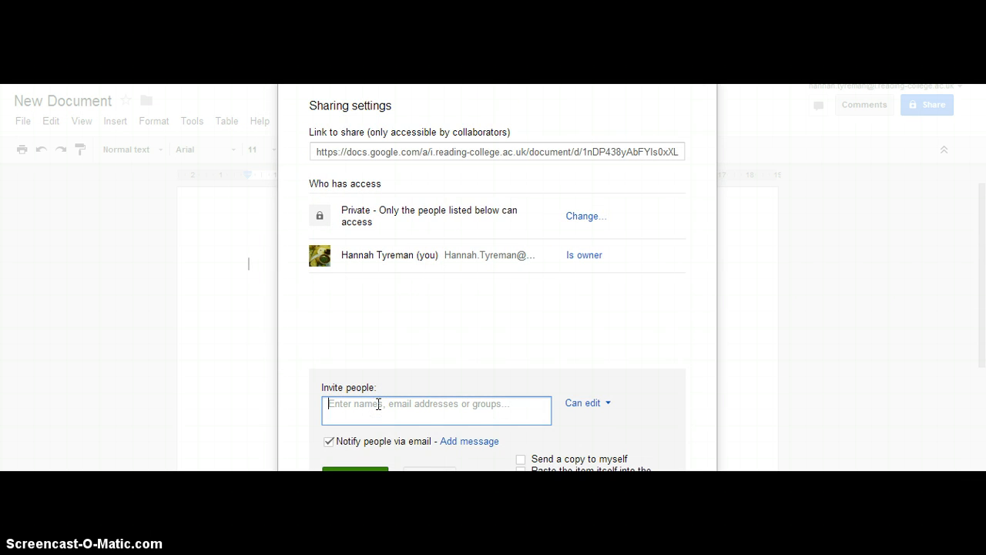
text(R)
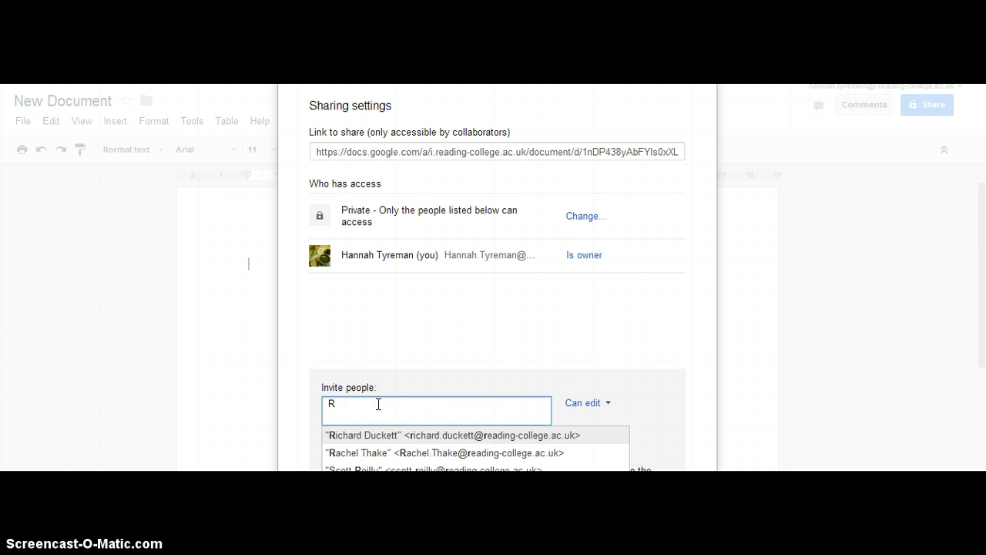
key(BackSpace)
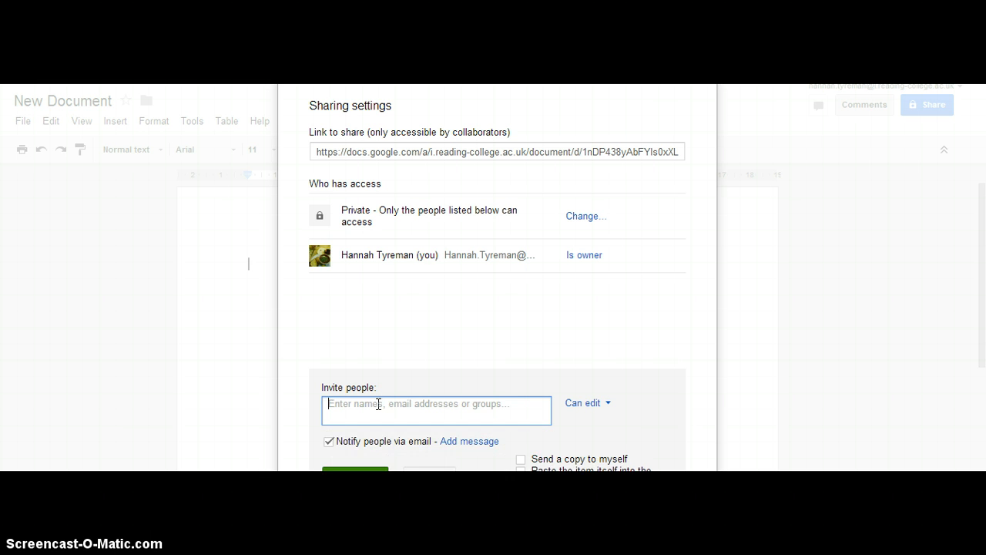
text(James)
click(400, 420)
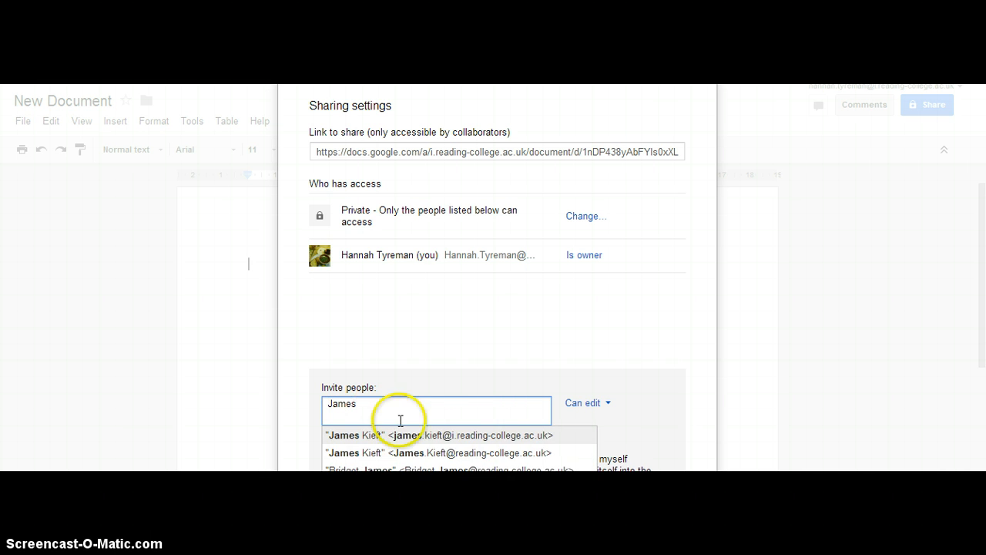
click(443, 441)
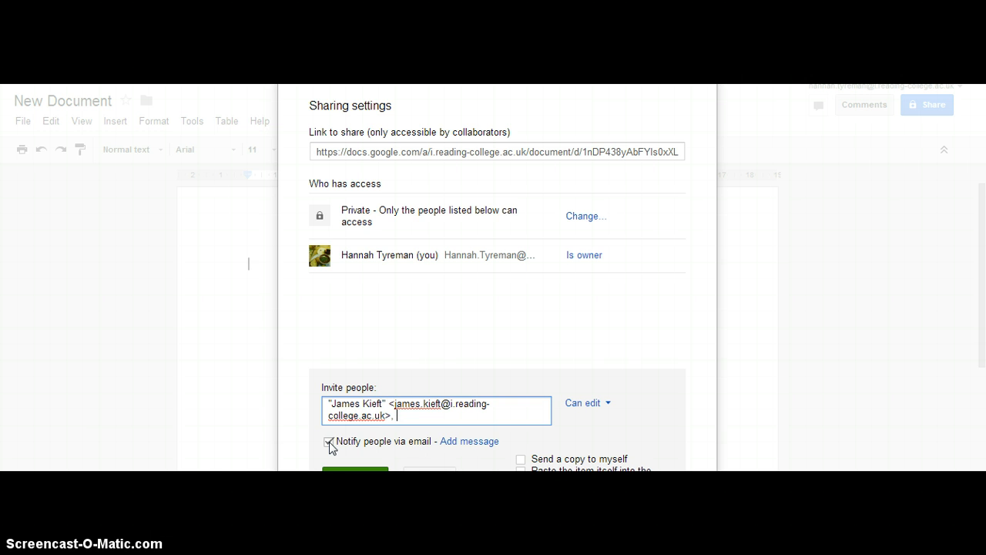
Review the invitee's permission options, keep "Can edit", and share the document with email notification enabled
click(588, 403)
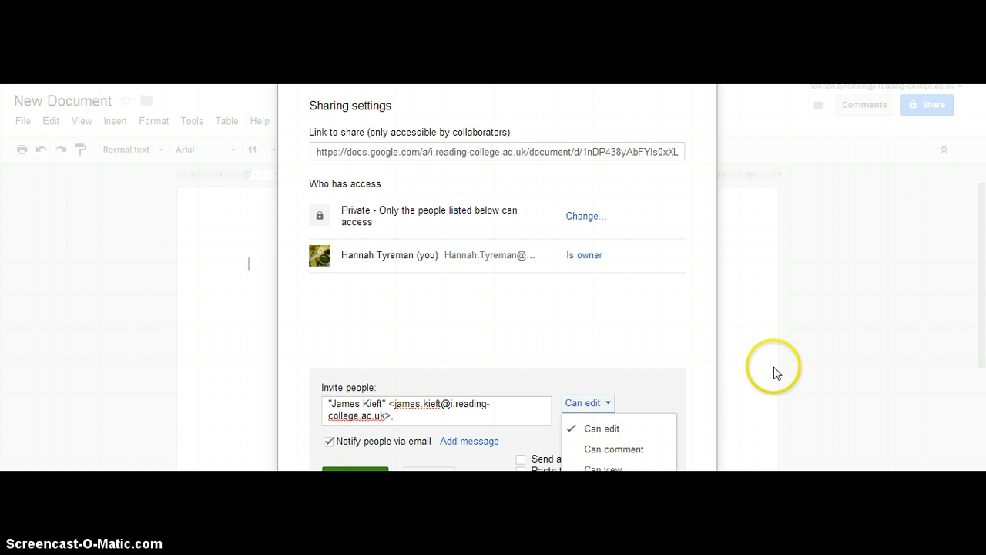
click(695, 368)
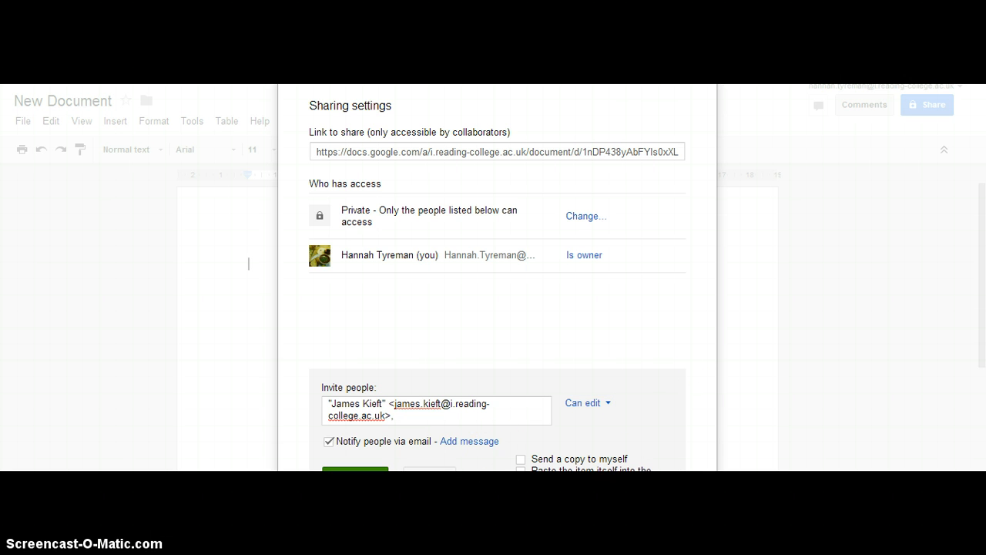
scroll(493, 309, down, 1)
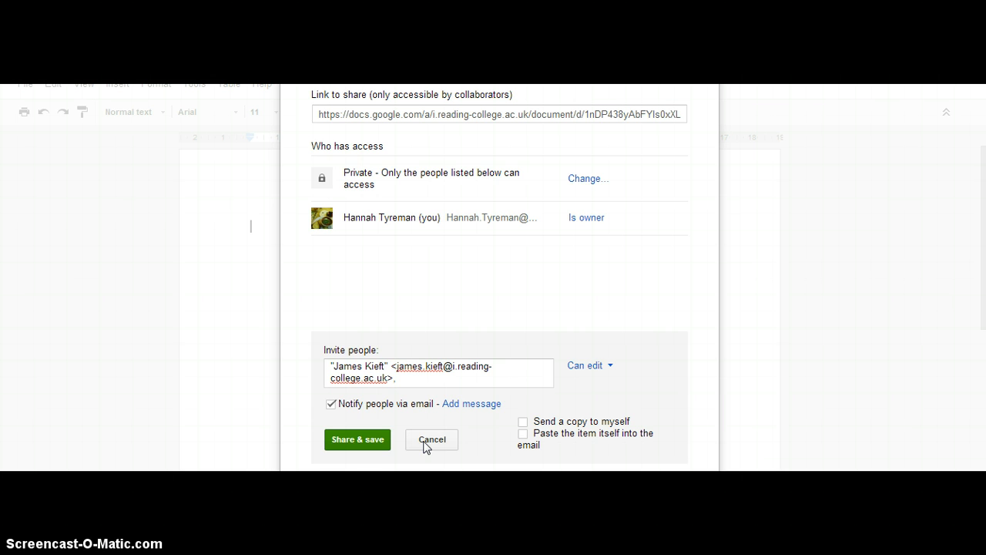
click(366, 438)
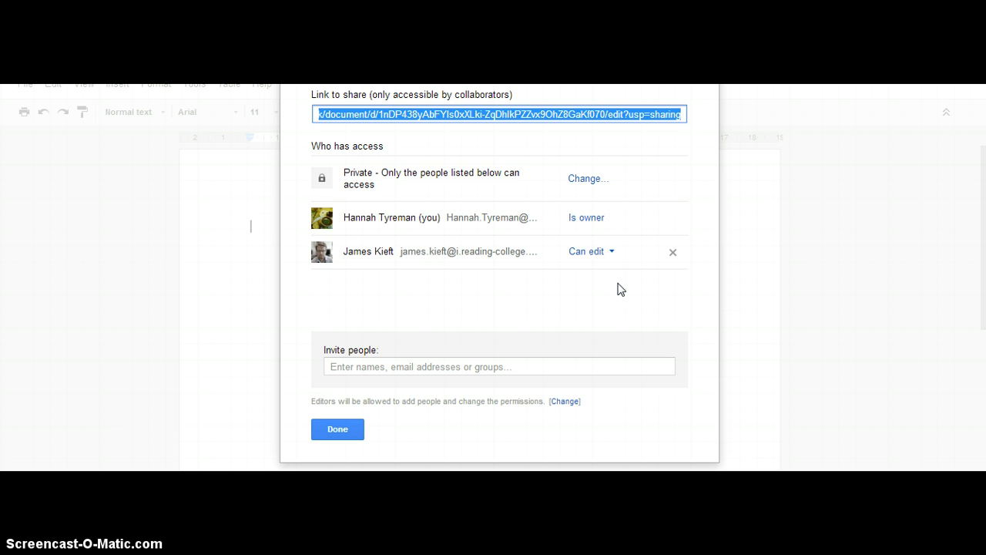
Remove the invited colleague's access to "New Document", save the change, and close the sharing settings
click(673, 255)
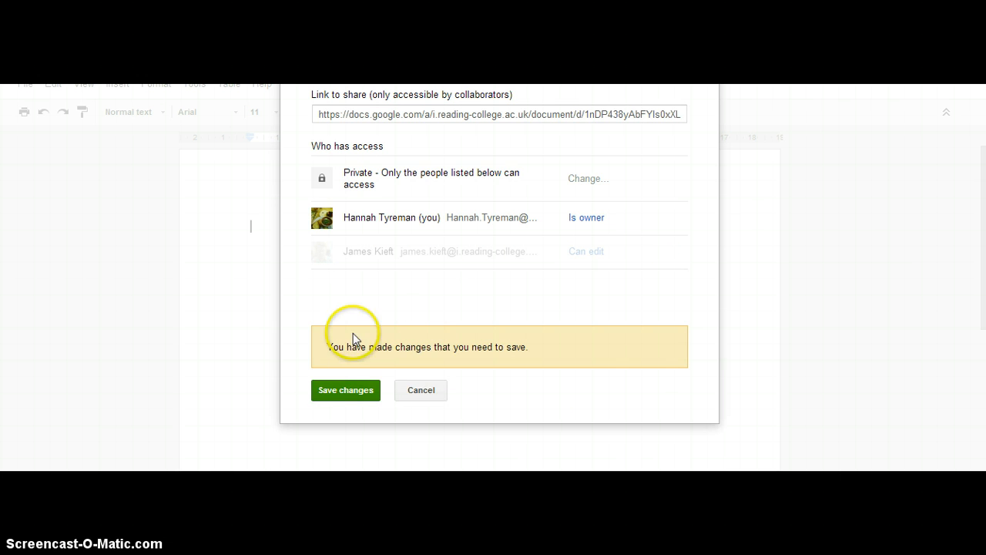
click(339, 391)
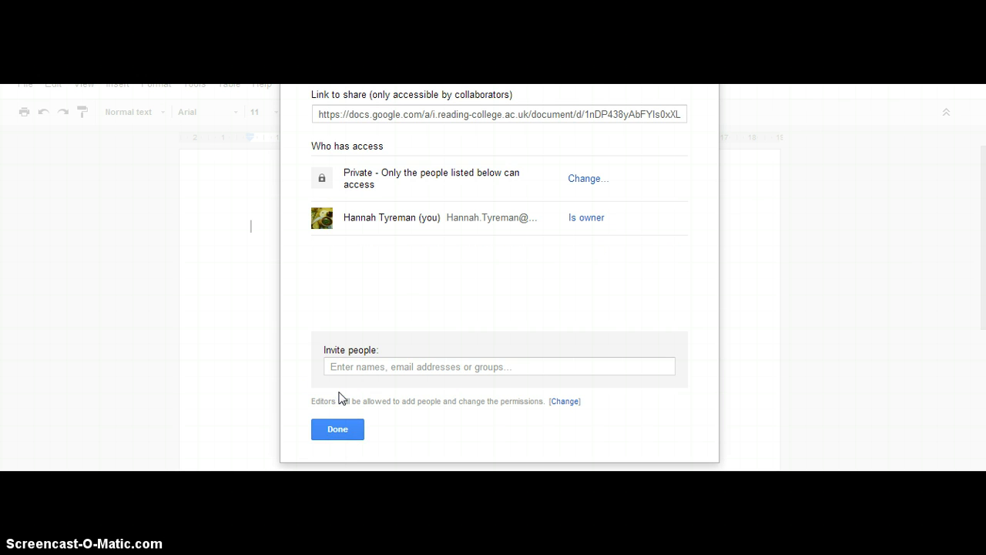
click(336, 430)
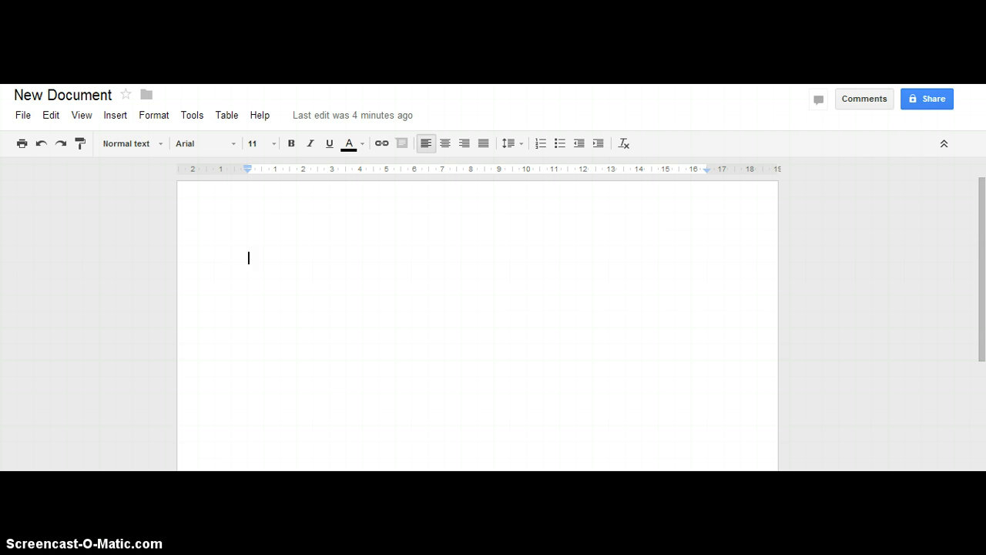
Return to the Drive file list and create a new folder named "Workskills" in My Drive
key(ctrl+shift+Tab)
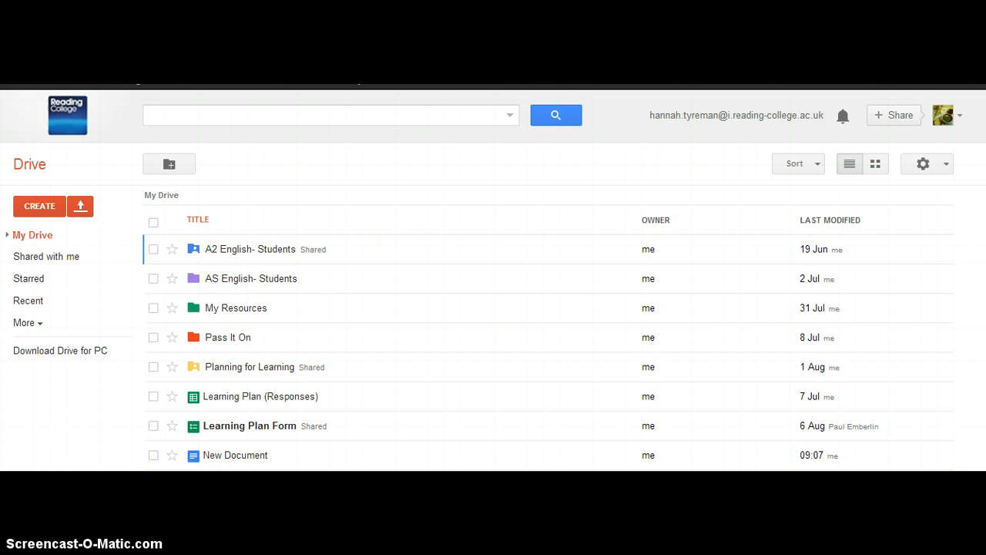
scroll(493, 277, down, 1)
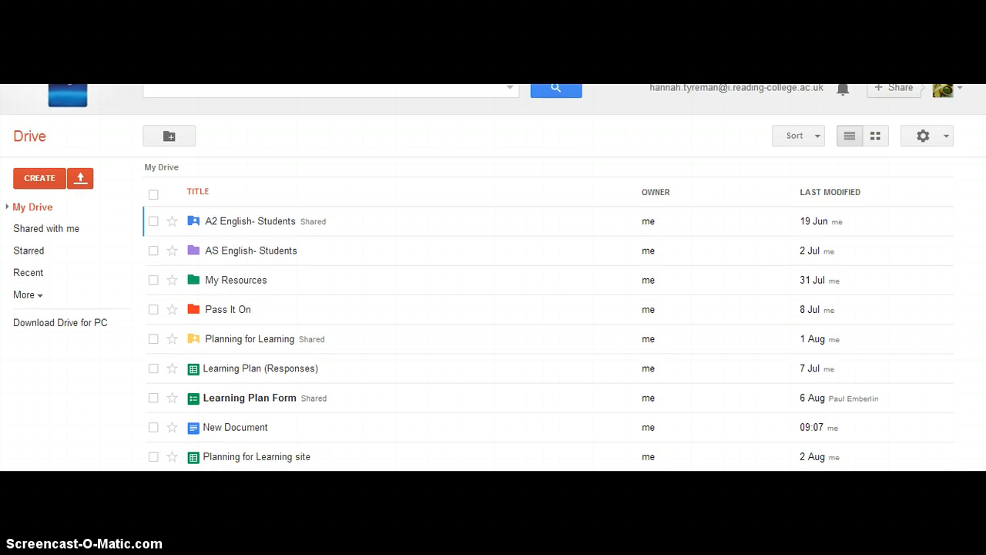
scroll(493, 278, down, 1)
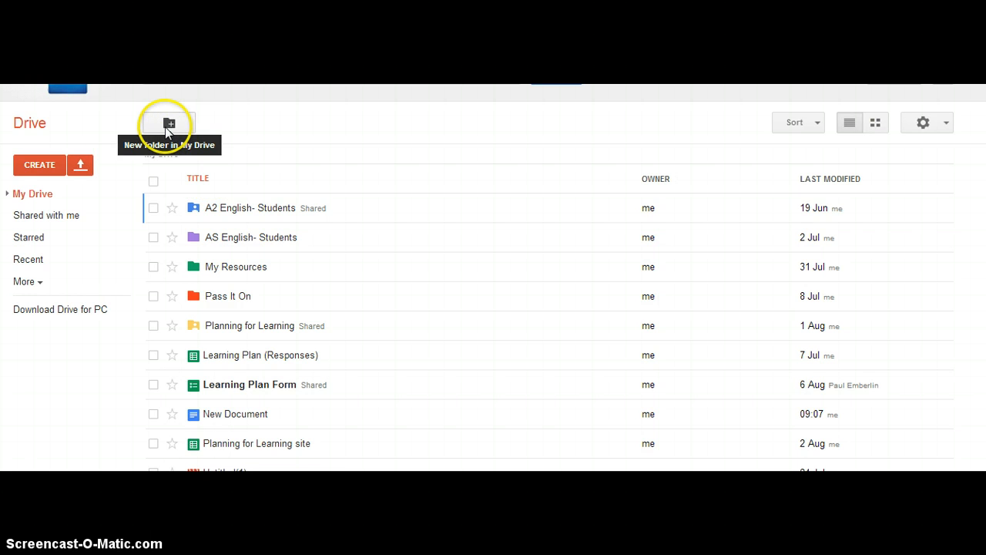
click(168, 125)
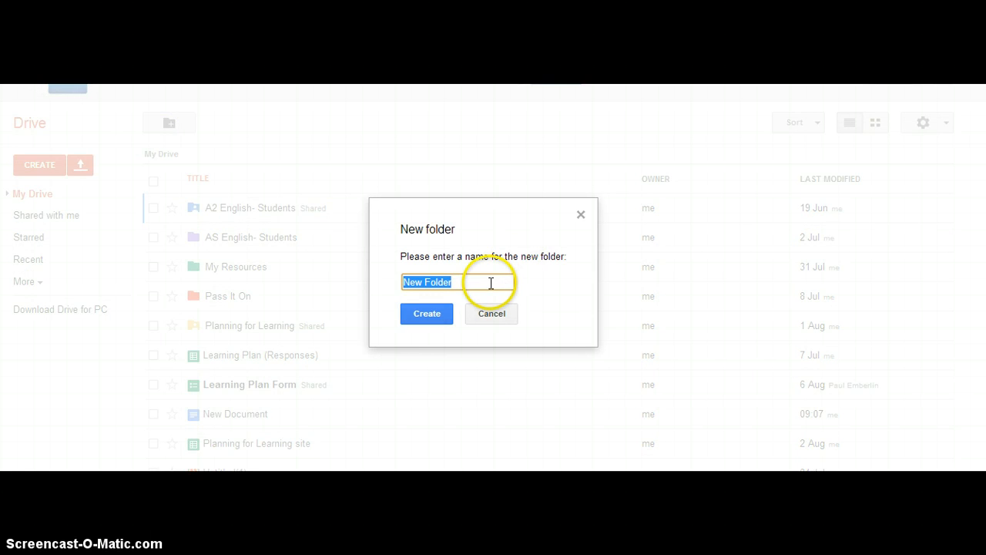
text(Wor)
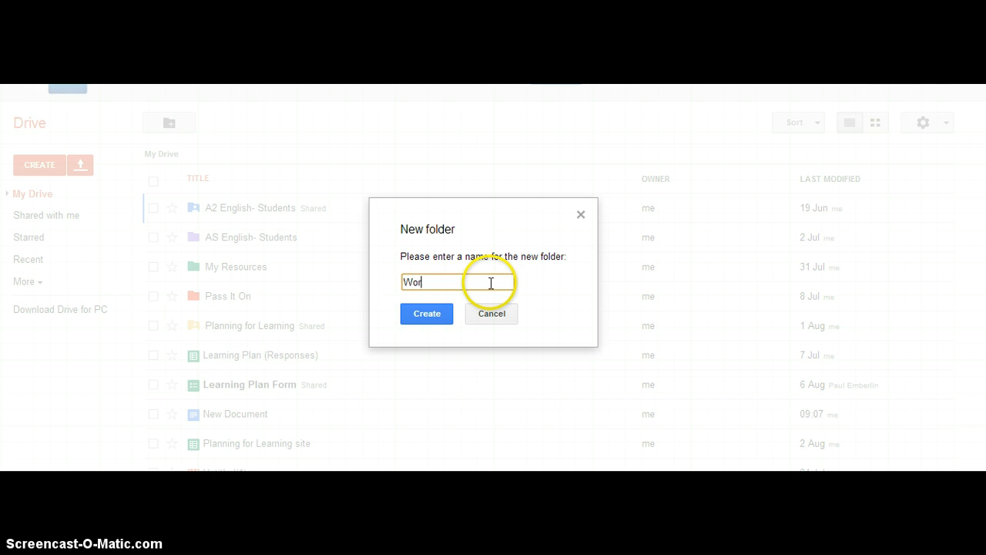
key(BackSpace)
key(BackSpace)
text(orkskills)
click(432, 316)
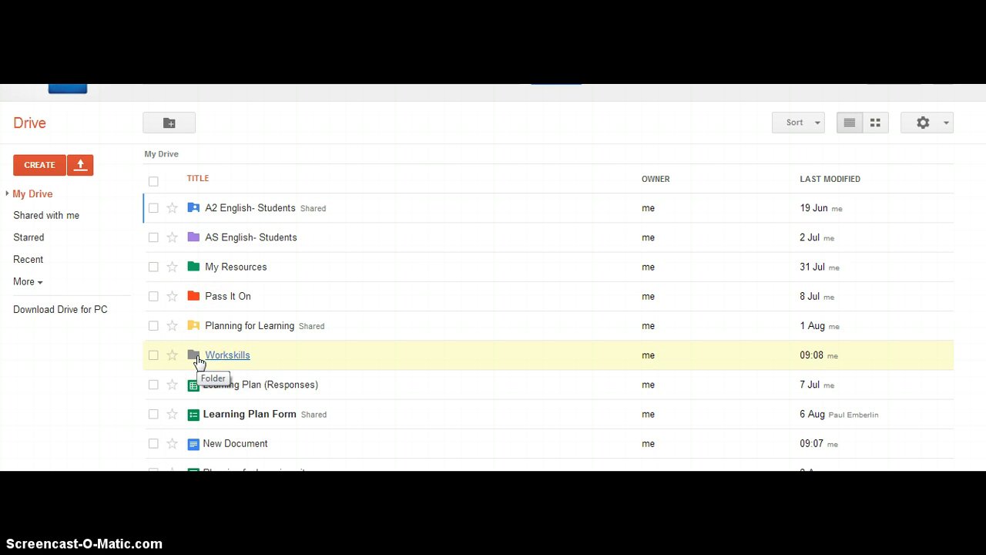
Review the actions available for the "A2 English- Students" folder and the file types that can be created
right_click(315, 355)
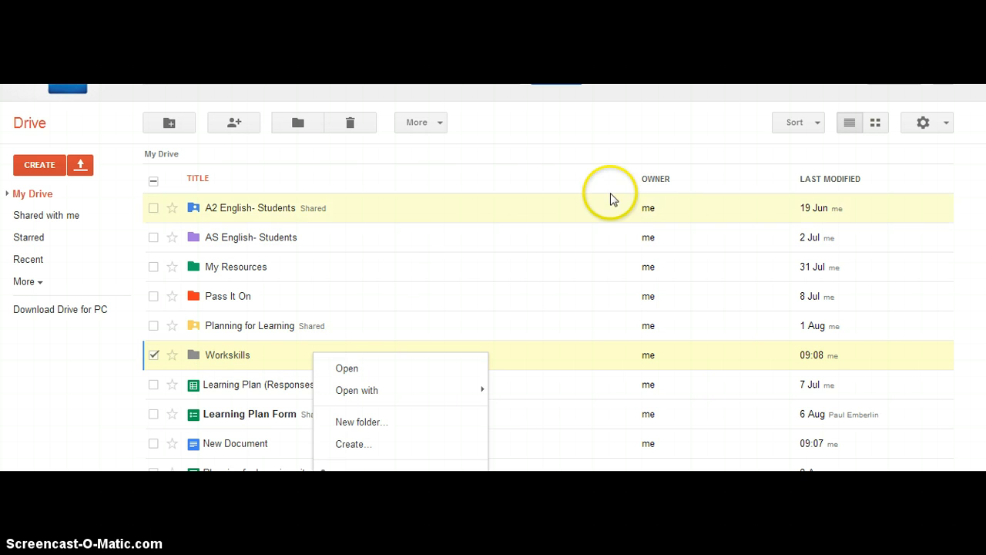
click(357, 206)
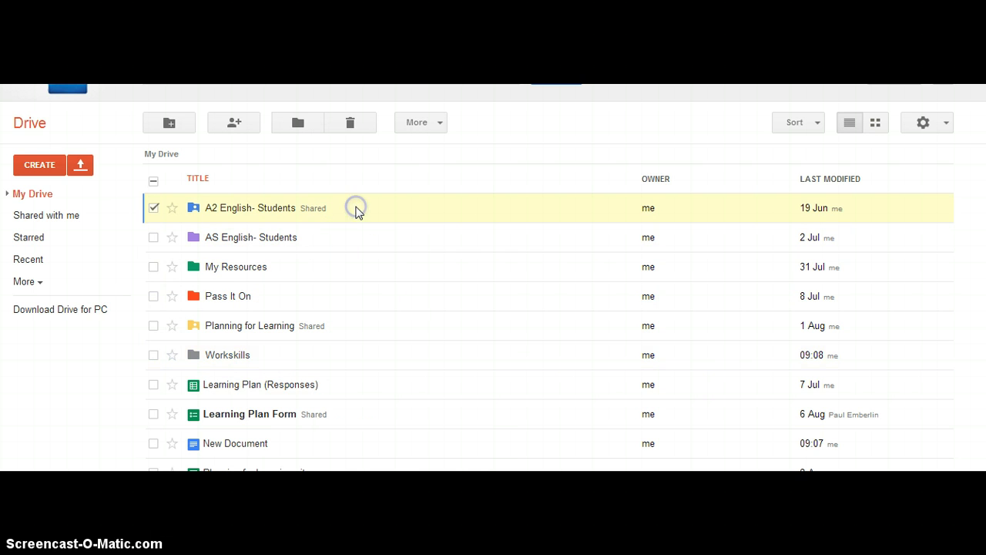
right_click(356, 208)
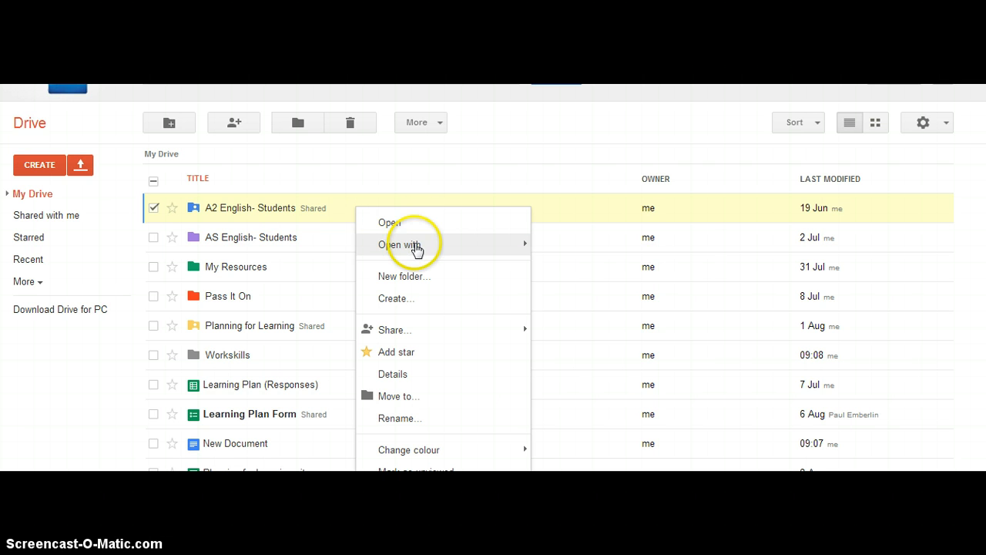
mouse_move(411, 334)
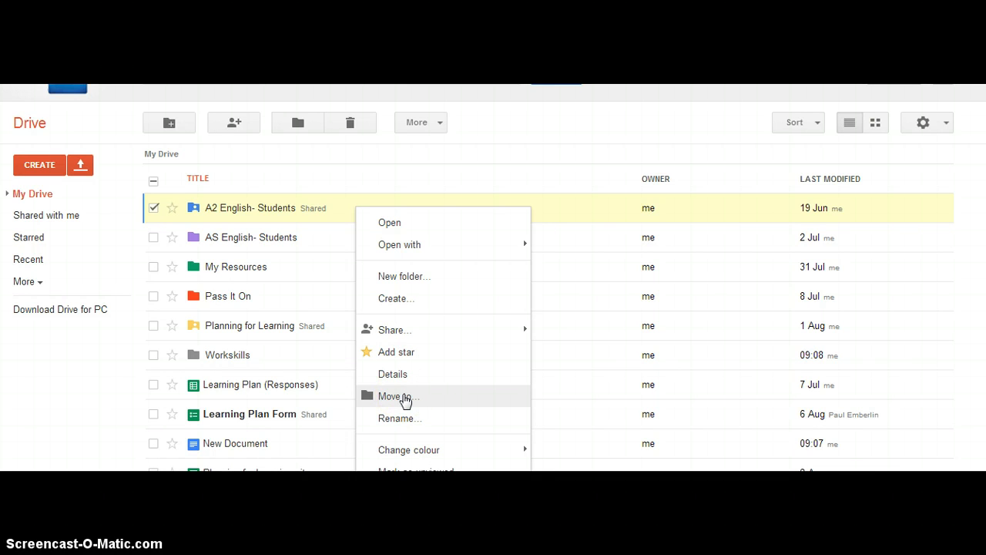
mouse_move(410, 455)
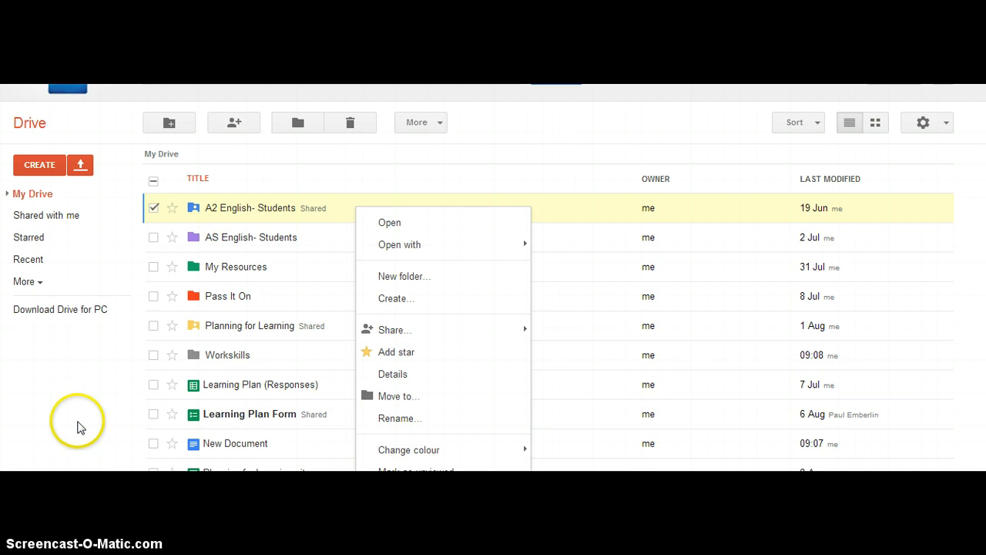
click(78, 425)
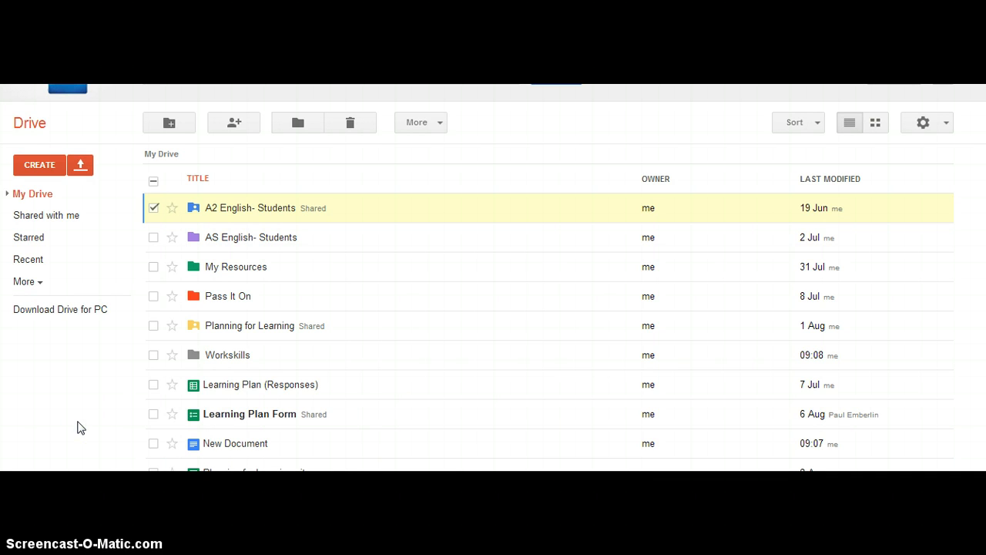
click(37, 171)
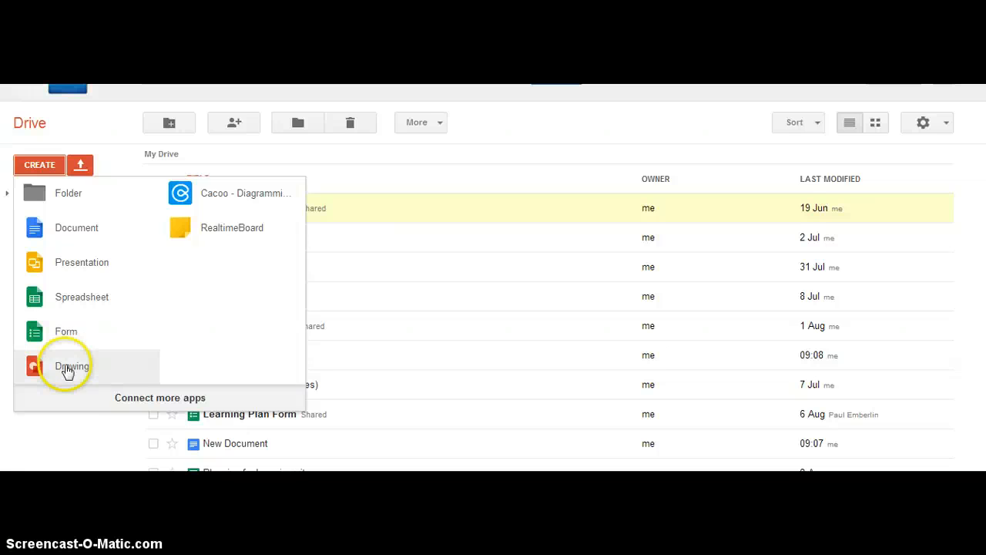
click(68, 435)
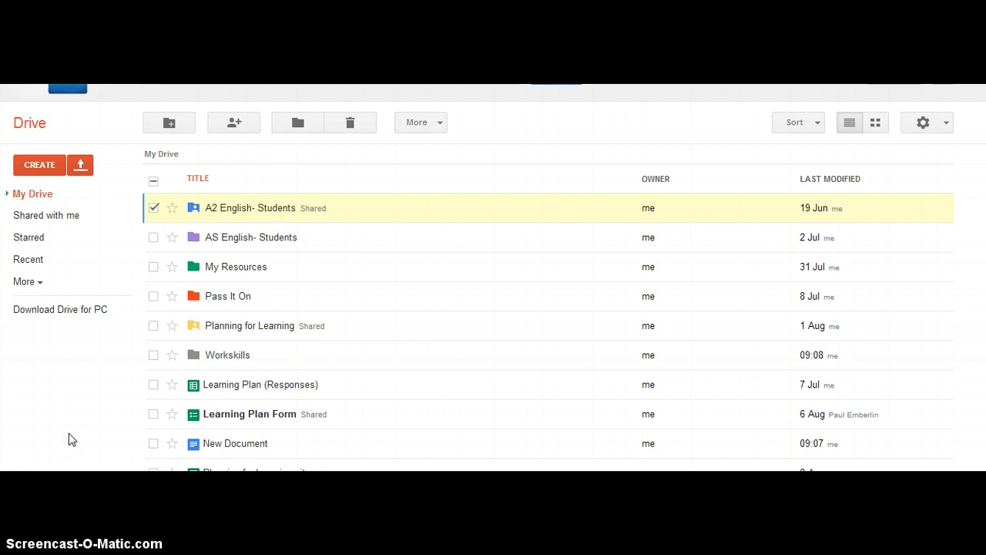
Open the document "AS Workskills - planning" from the files shared with this account
click(59, 220)
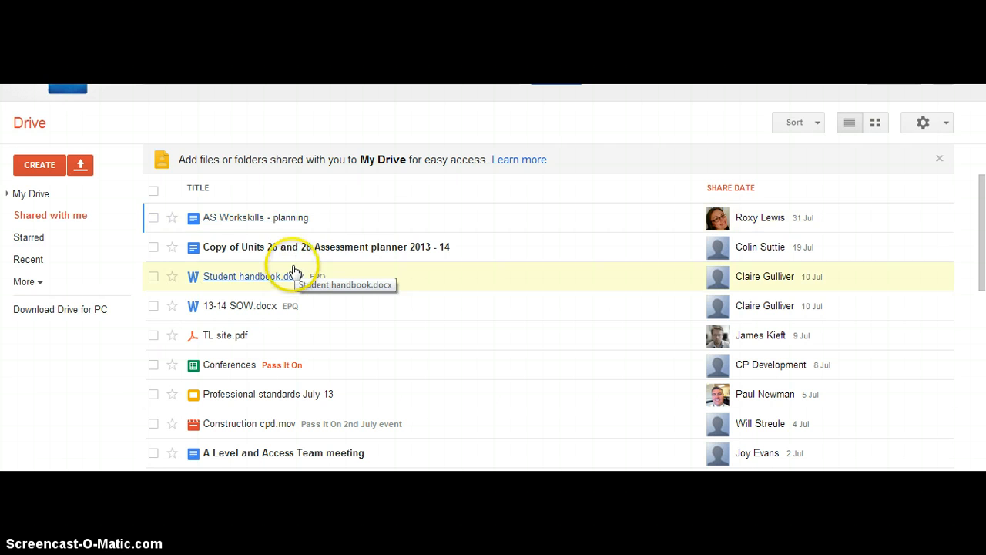
click(287, 219)
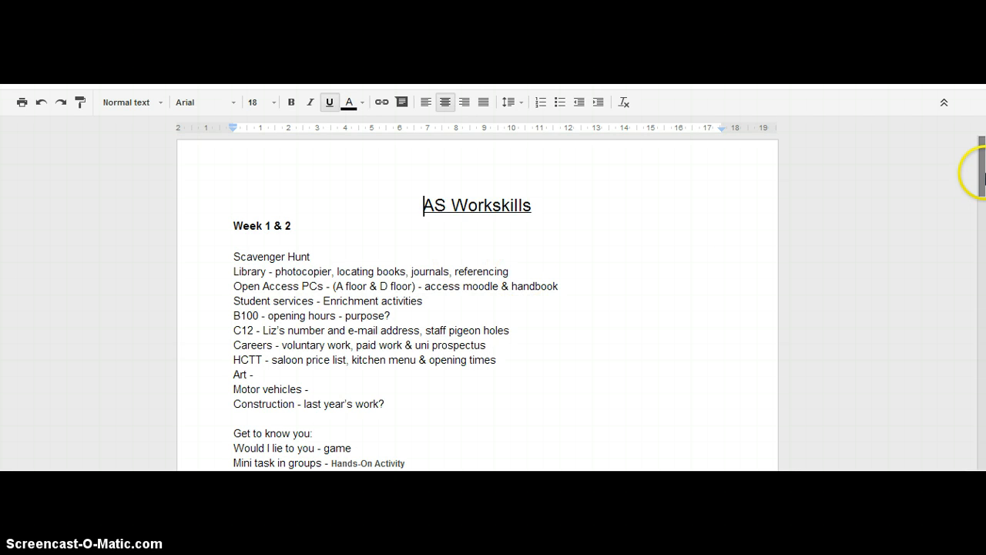
drag(983, 175, 984, 179)
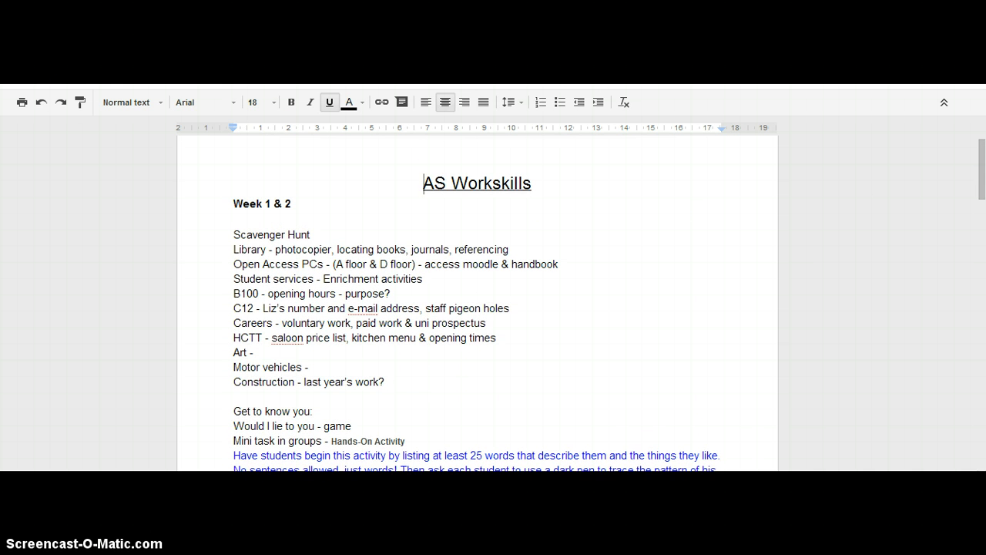
Enter the sample text "adkaghdskak" on the empty line below "Week 1 & 2" and return to My Drive
click(439, 218)
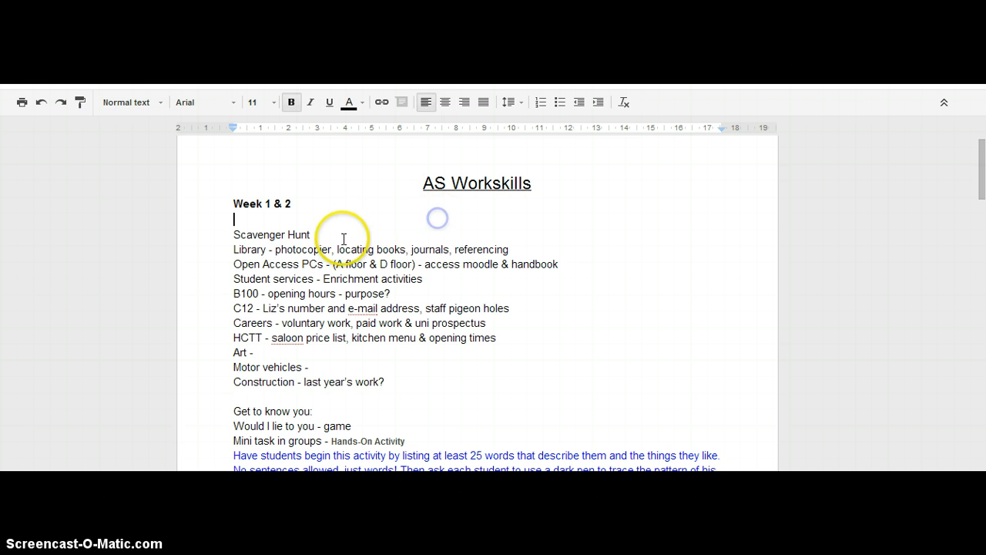
text(adkaghdskak)
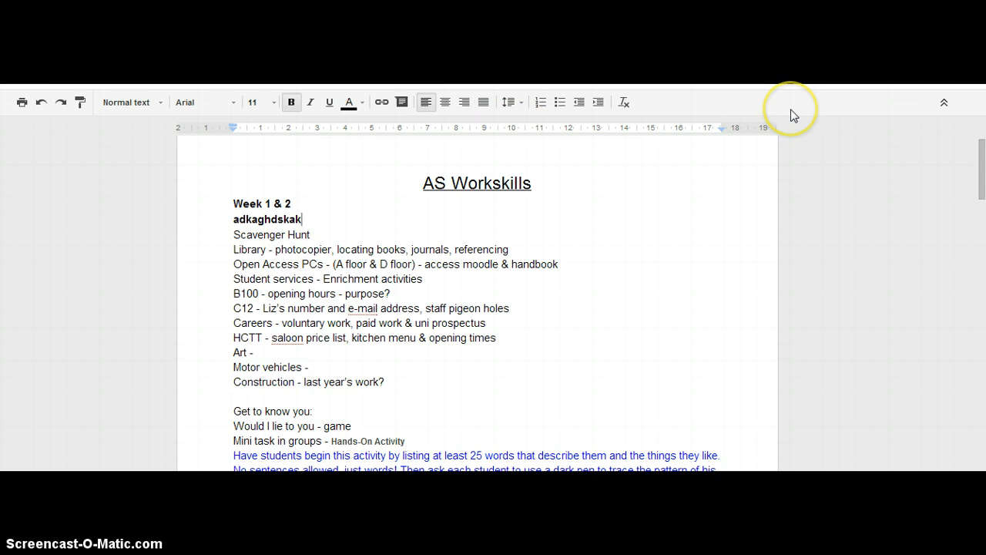
click(336, 77)
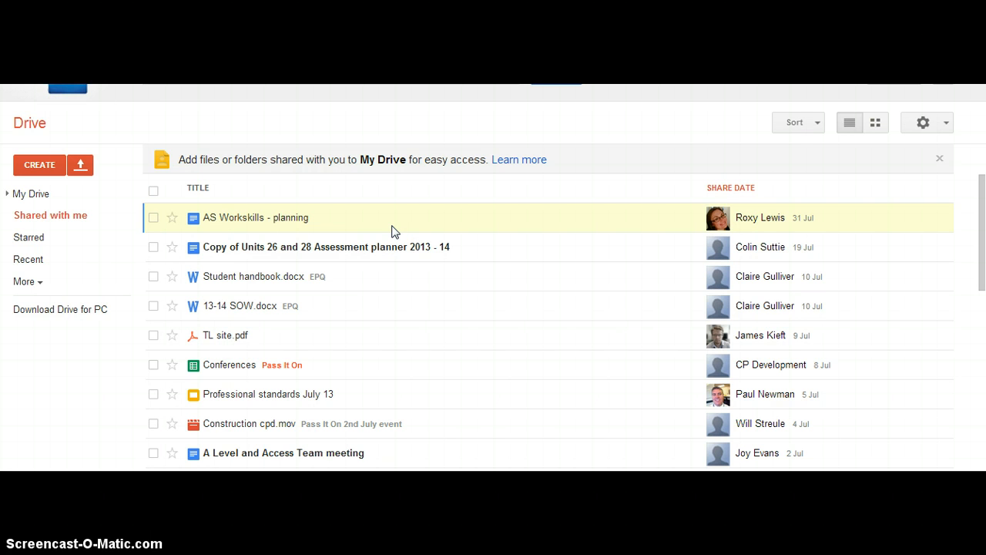
click(18, 195)
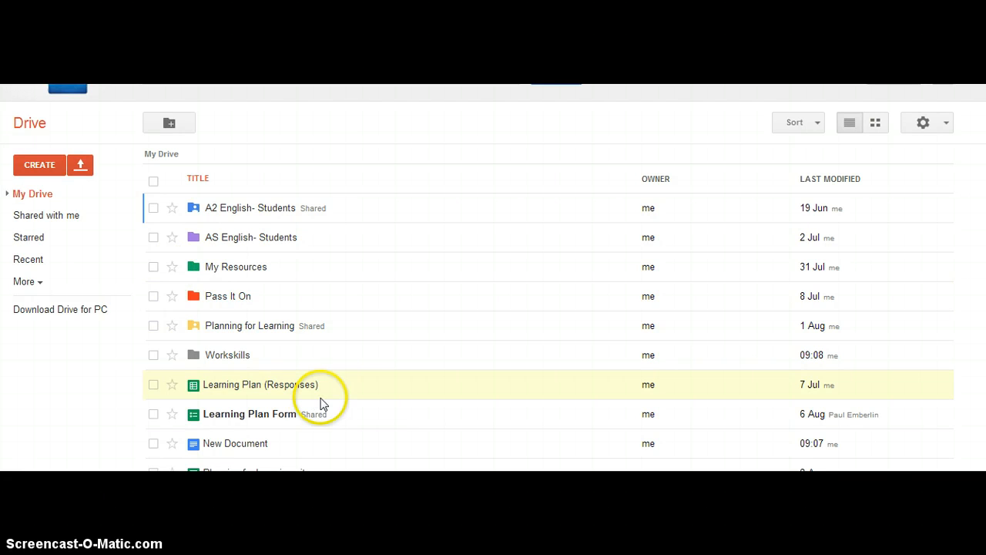
Review the creatable file types again and point out the shared and recent file views
click(32, 167)
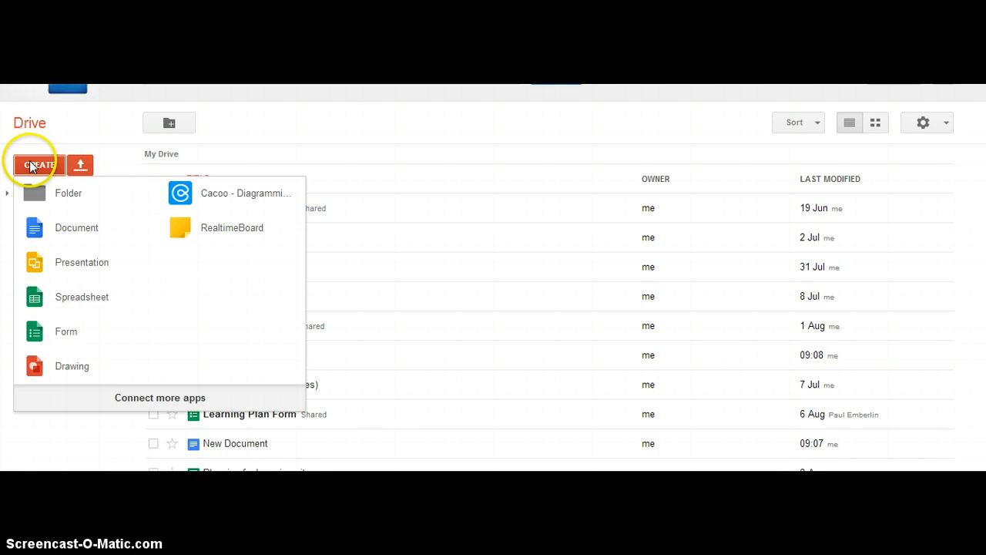
click(60, 457)
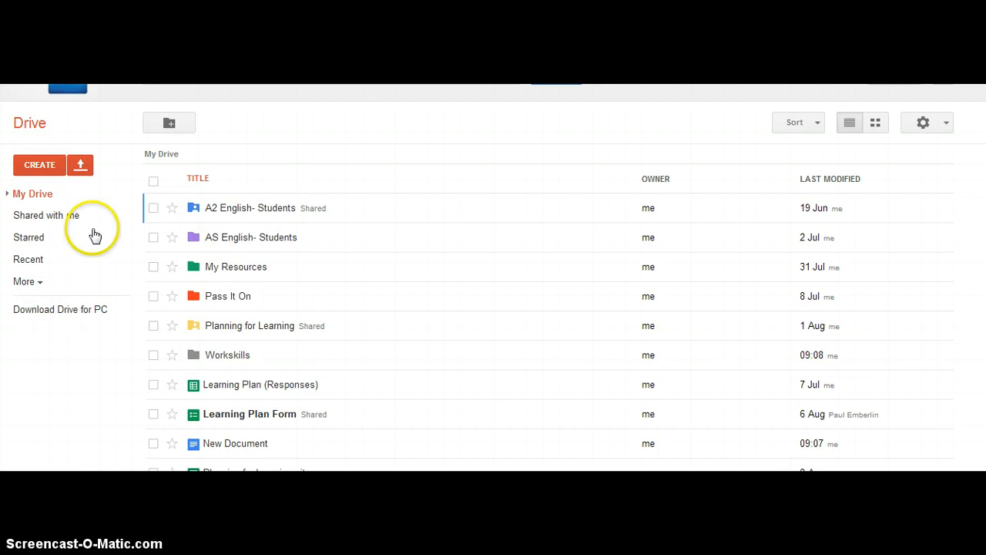
click(46, 219)
click(29, 258)
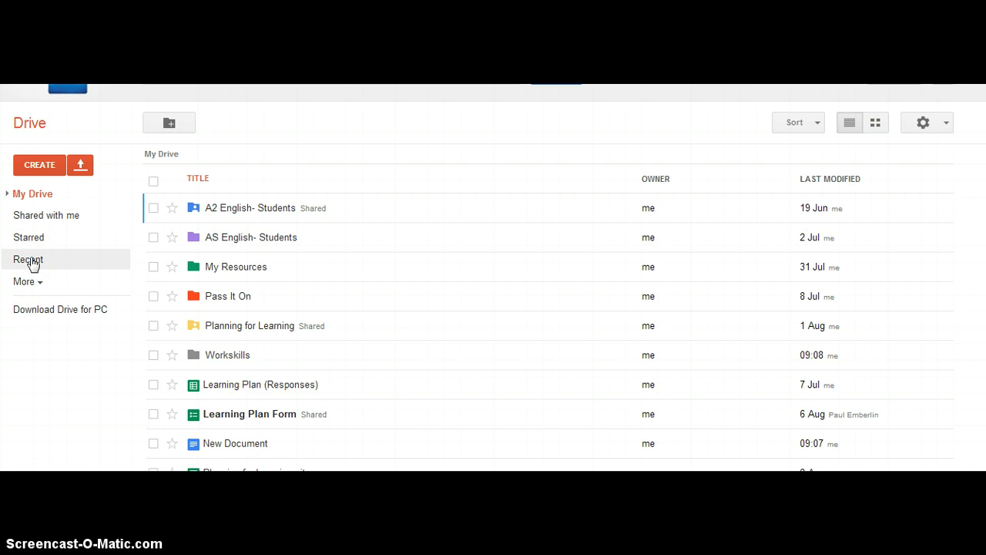